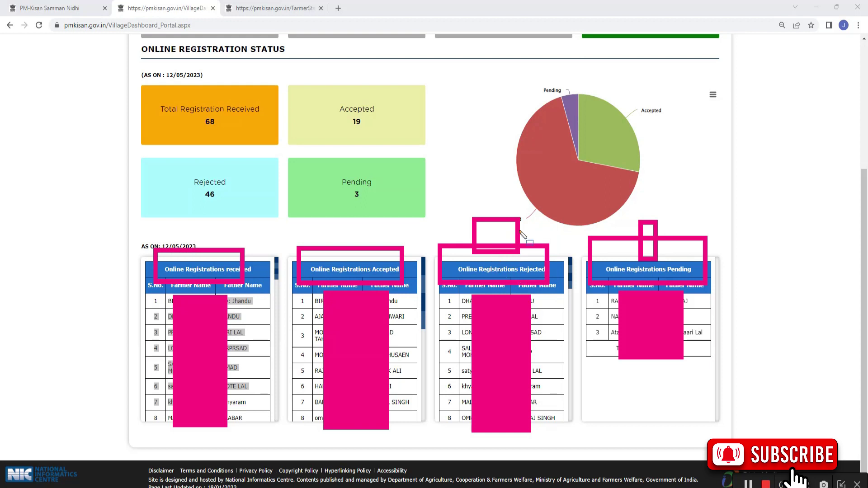
Review the online registration lists on the village dashboard and return to the previous page
{"action": "left_click_drag", "start_coordinate": [508, 221], "coordinate": [658, 232]}
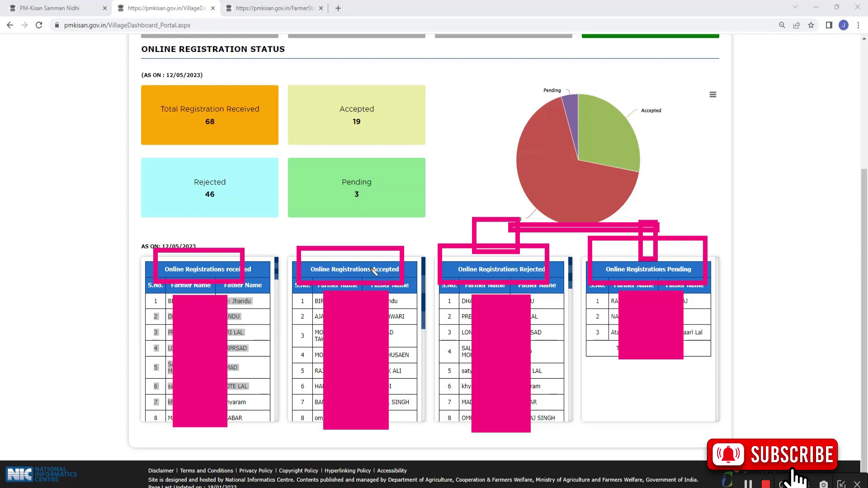
{"action": "mouse_move", "coordinate": [316, 218]}
{"action": "left_mouse_down"}
{"action": "mouse_move", "coordinate": [342, 235]}
{"action": "mouse_move", "coordinate": [400, 244]}
{"action": "mouse_move", "coordinate": [390, 237]}
{"action": "left_mouse_up"}
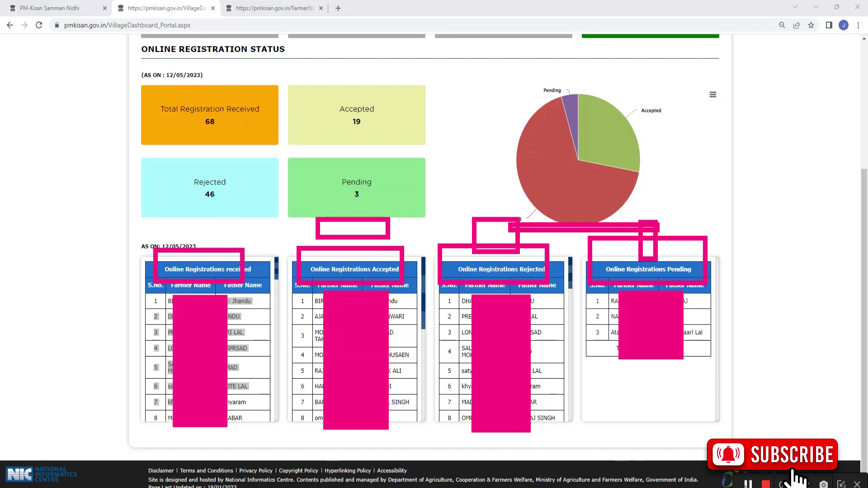
{"action": "left_click", "coordinate": [10, 25]}
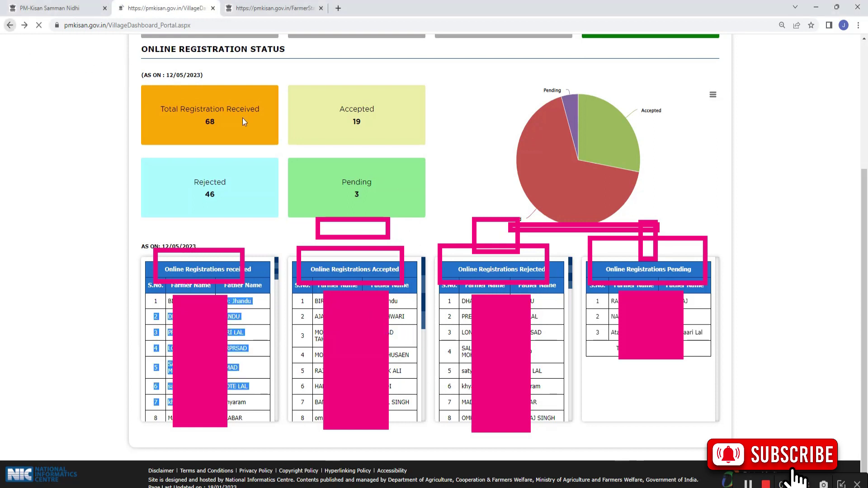
{"action": "left_click", "coordinate": [9, 25]}
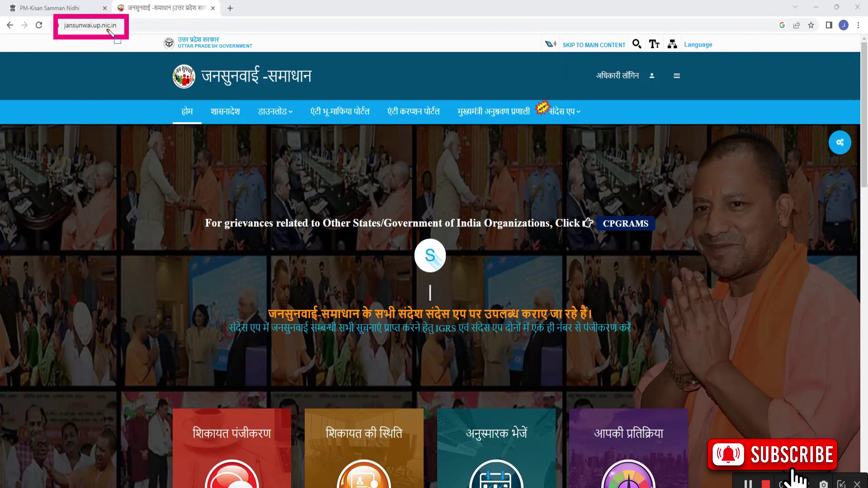
Look over the four grievance service cards for complaint registration, status, reminder and feedback on the Jansunwai-Samadhan home page
{"action": "scroll", "coordinate": [175, 318], "scroll_direction": "down", "scroll_amount": 4}
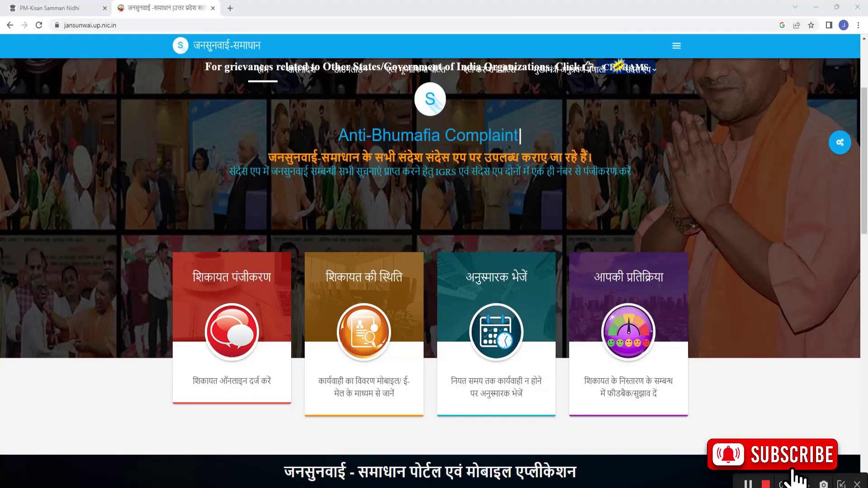
{"action": "left_click_drag", "start_coordinate": [177, 255], "coordinate": [275, 293]}
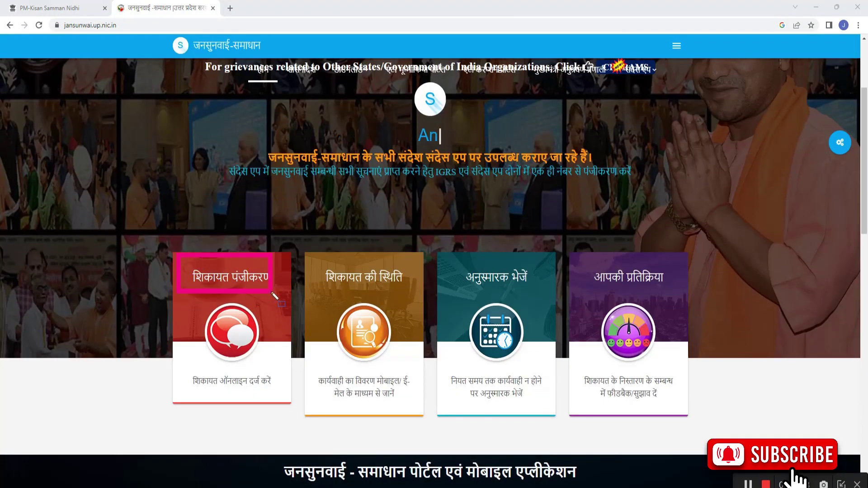
{"action": "mouse_move", "coordinate": [311, 256]}
{"action": "left_mouse_down"}
{"action": "mouse_move", "coordinate": [357, 281]}
{"action": "mouse_move", "coordinate": [410, 286]}
{"action": "left_mouse_up"}
{"action": "left_click_drag", "start_coordinate": [451, 255], "coordinate": [535, 295]}
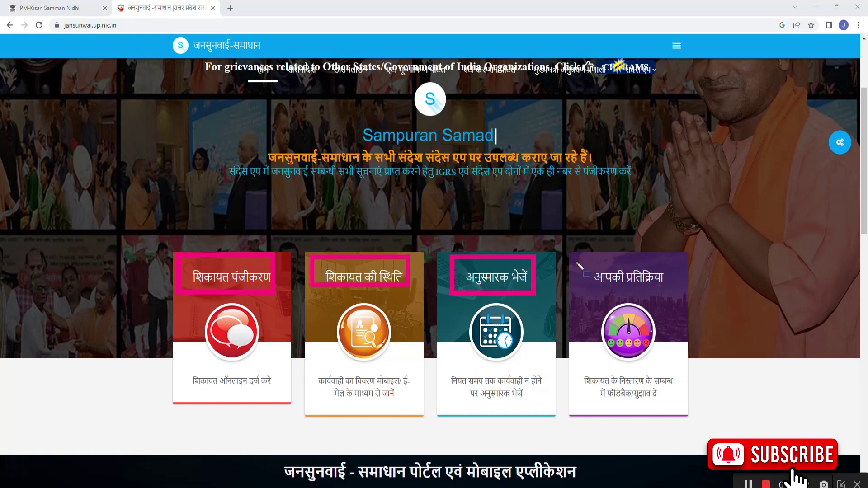
{"action": "left_click_drag", "start_coordinate": [575, 257], "coordinate": [686, 287]}
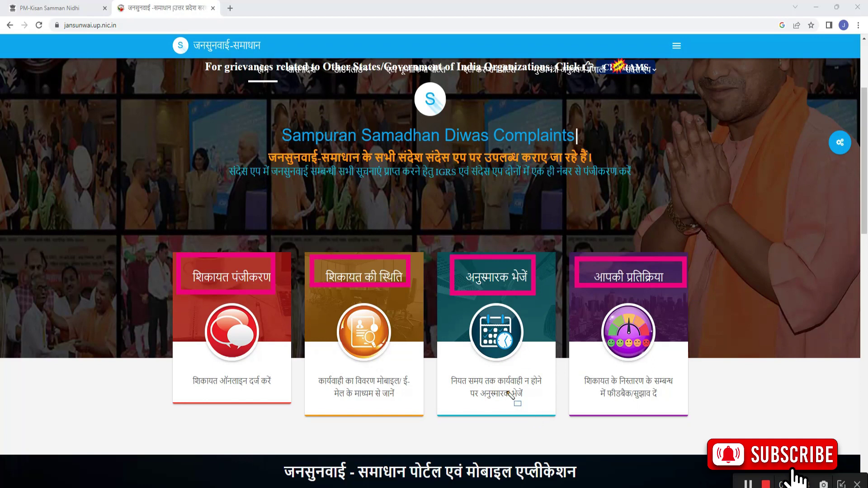
{"action": "mouse_move", "coordinate": [174, 364]}
{"action": "left_mouse_down"}
{"action": "mouse_move", "coordinate": [187, 383]}
{"action": "mouse_move", "coordinate": [275, 402]}
{"action": "left_mouse_up"}
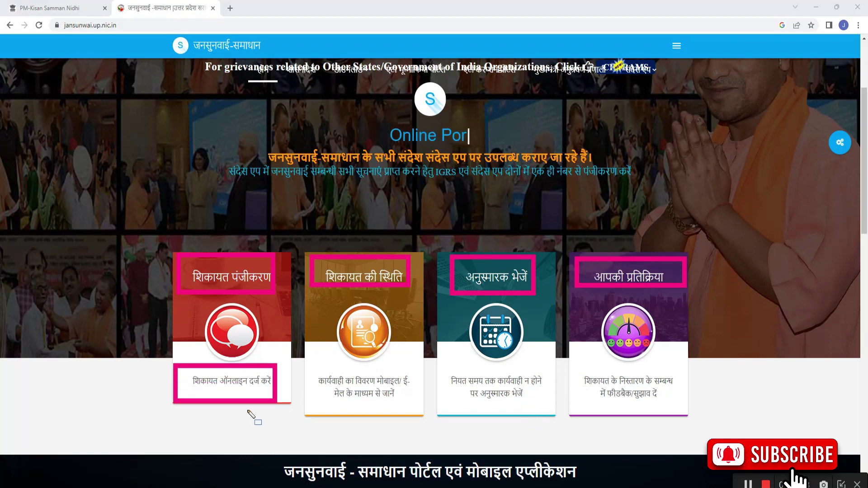
{"action": "key", "text": "Escape"}
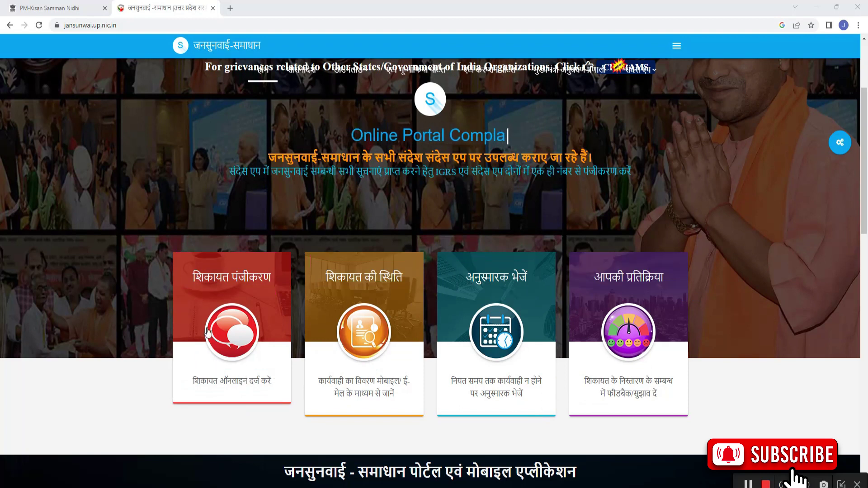
Open the शिकायत पंजीकरण service, submit agreement to its website policies and dismiss the translation offer
{"action": "left_click", "coordinate": [236, 333]}
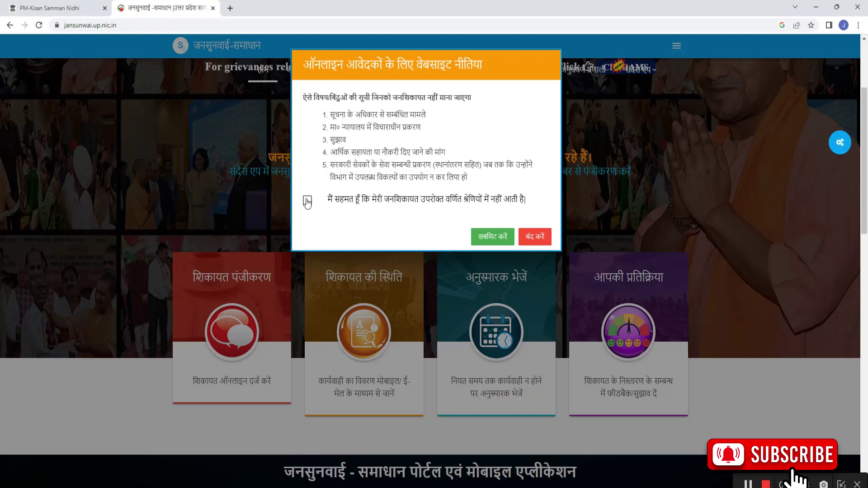
{"action": "left_click", "coordinate": [492, 237]}
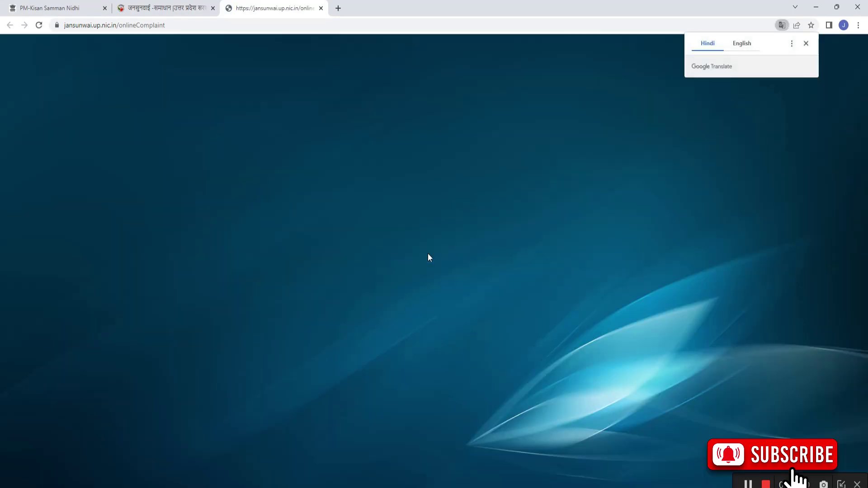
{"action": "left_click", "coordinate": [807, 44]}
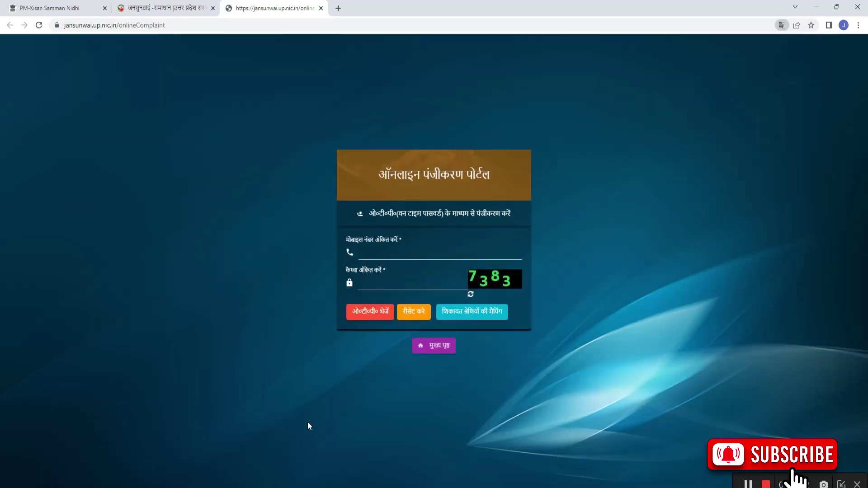
Enter the mobile number, captcha and one-time password on the online registration portal and submit them
{"action": "left_click_drag", "start_coordinate": [342, 230], "coordinate": [398, 259]}
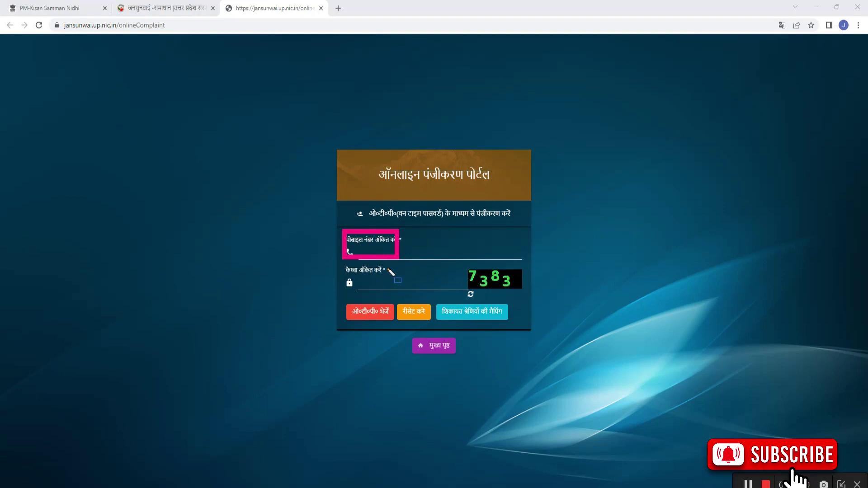
{"action": "mouse_move", "coordinate": [363, 268]}
{"action": "left_mouse_down"}
{"action": "mouse_move", "coordinate": [397, 295]}
{"action": "mouse_move", "coordinate": [373, 268]}
{"action": "left_mouse_up"}
{"action": "mouse_move", "coordinate": [344, 297]}
{"action": "left_mouse_down"}
{"action": "mouse_move", "coordinate": [384, 332]}
{"action": "mouse_move", "coordinate": [398, 331]}
{"action": "left_mouse_up"}
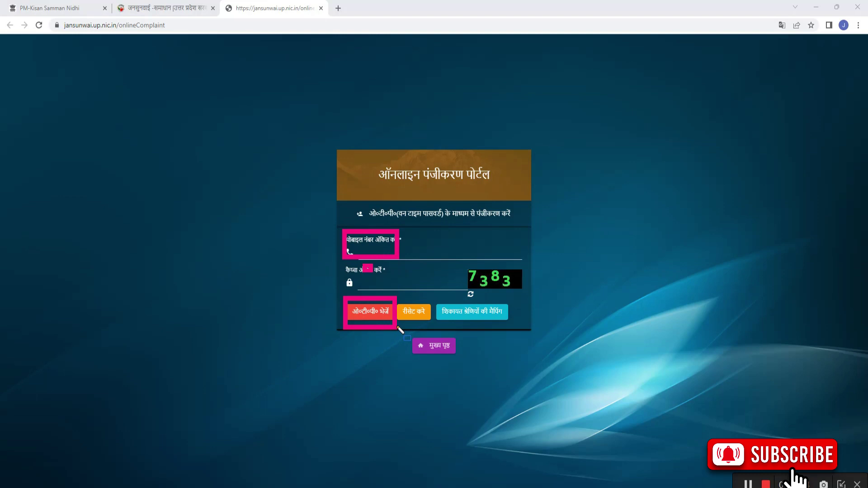
{"action": "left_click_drag", "start_coordinate": [379, 269], "coordinate": [409, 283]}
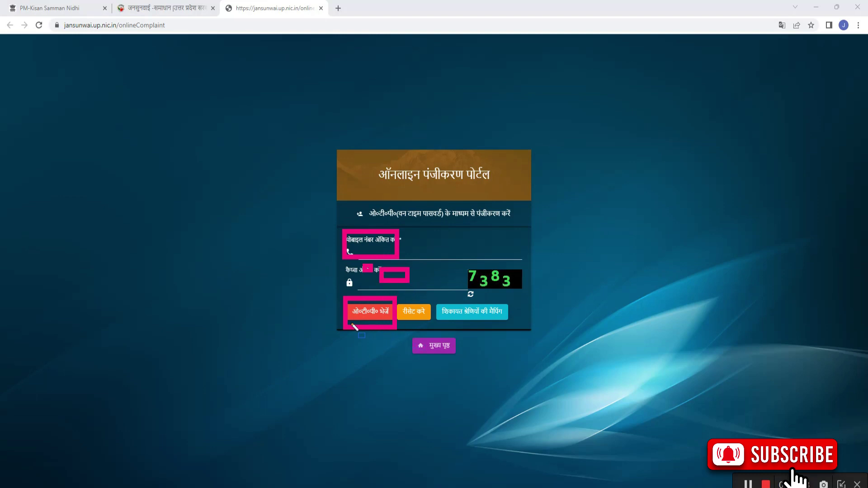
{"action": "left_click", "coordinate": [794, 471]}
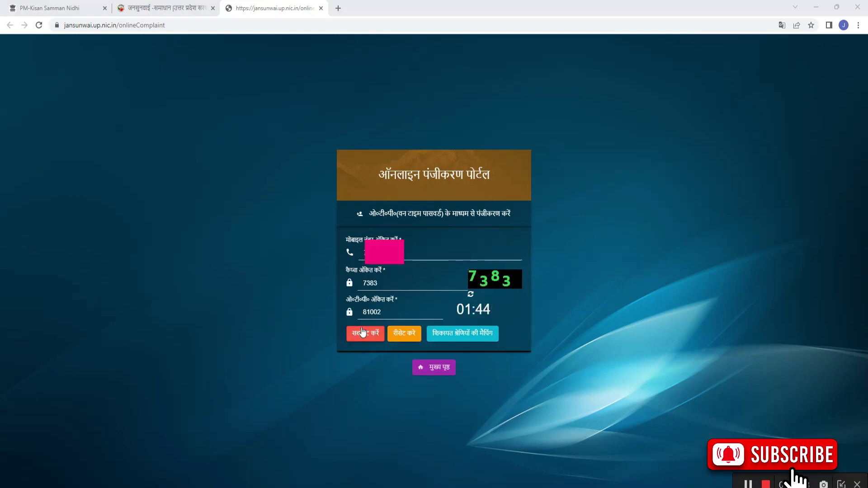
{"action": "left_click", "coordinate": [365, 334]}
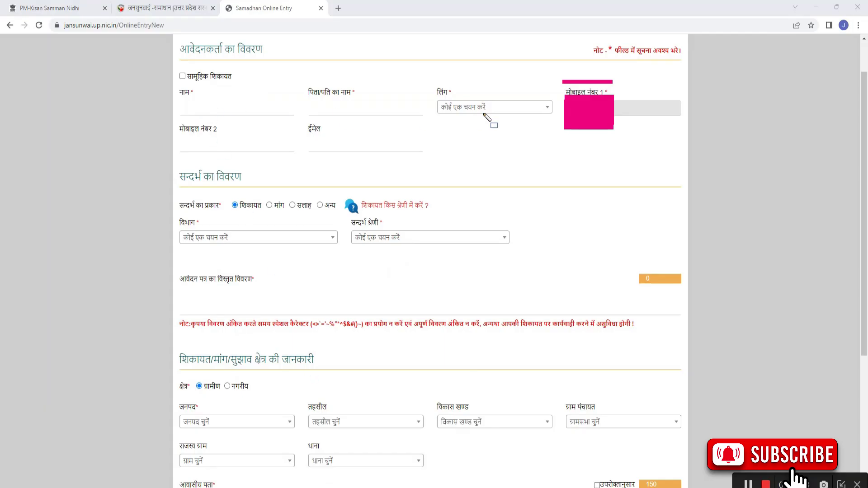
Examine the complaint form's name, father/husband name, gender and mobile number fields, plus its reference type and department fields
{"action": "left_click_drag", "start_coordinate": [179, 99], "coordinate": [231, 119]}
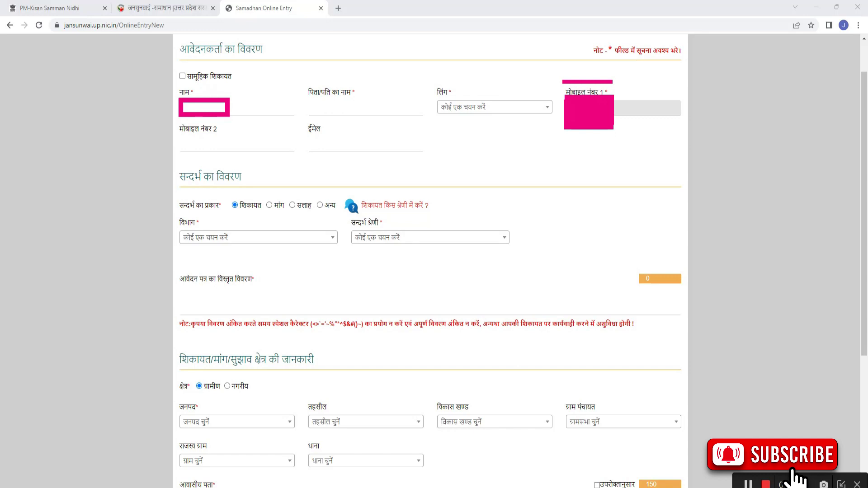
{"action": "mouse_move", "coordinate": [302, 98]}
{"action": "left_mouse_down"}
{"action": "mouse_move", "coordinate": [349, 127]}
{"action": "mouse_move", "coordinate": [357, 121]}
{"action": "left_mouse_up"}
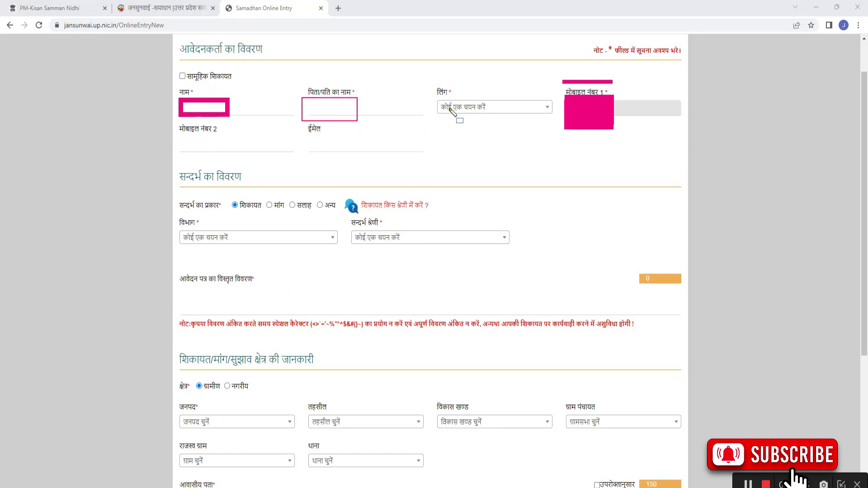
{"action": "left_click_drag", "start_coordinate": [431, 99], "coordinate": [490, 116]}
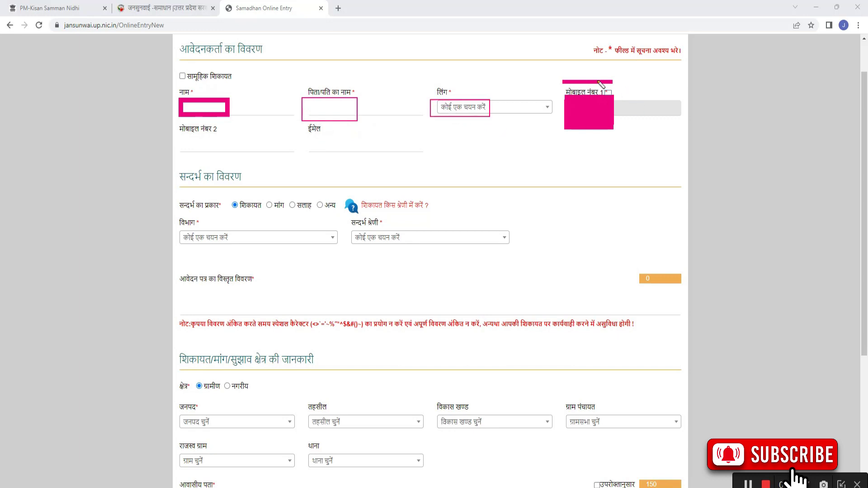
{"action": "left_click_drag", "start_coordinate": [548, 81], "coordinate": [599, 103]}
{"action": "mouse_move", "coordinate": [170, 159]}
{"action": "left_mouse_down"}
{"action": "mouse_move", "coordinate": [248, 185]}
{"action": "mouse_move", "coordinate": [254, 219]}
{"action": "left_mouse_up"}
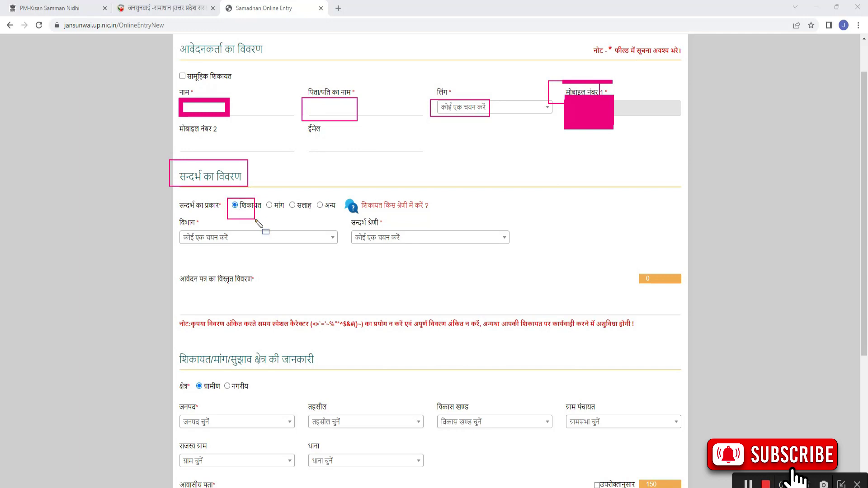
{"action": "left_click_drag", "start_coordinate": [170, 211], "coordinate": [197, 227]}
Set the complaint's department (विभाग) to कृषि विभाग
{"action": "left_click", "coordinate": [234, 239]}
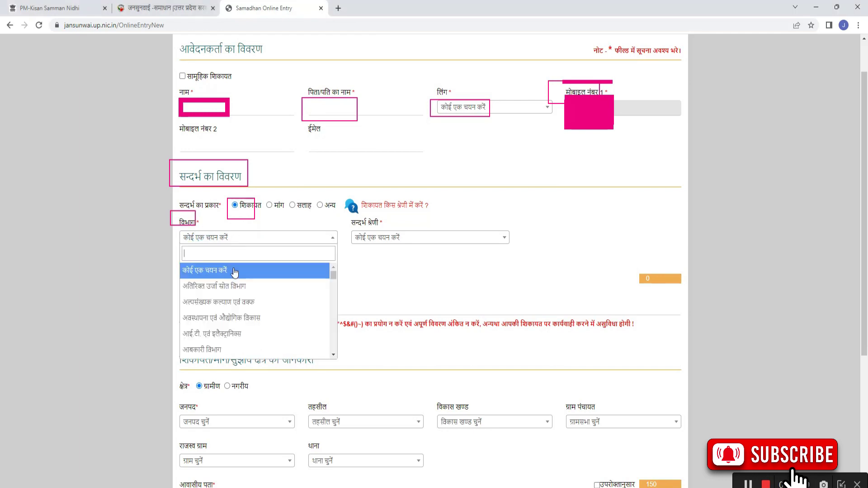
{"action": "scroll", "coordinate": [221, 302], "scroll_direction": "down", "scroll_amount": 3}
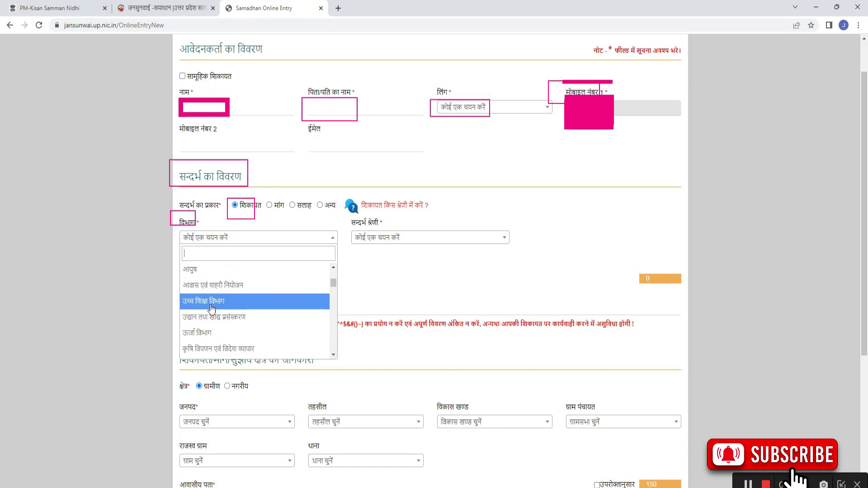
{"action": "scroll", "coordinate": [206, 294], "scroll_direction": "down", "scroll_amount": 2}
{"action": "scroll", "coordinate": [207, 312], "scroll_direction": "up", "scroll_amount": 2}
{"action": "scroll", "coordinate": [209, 329], "scroll_direction": "down", "scroll_amount": 3}
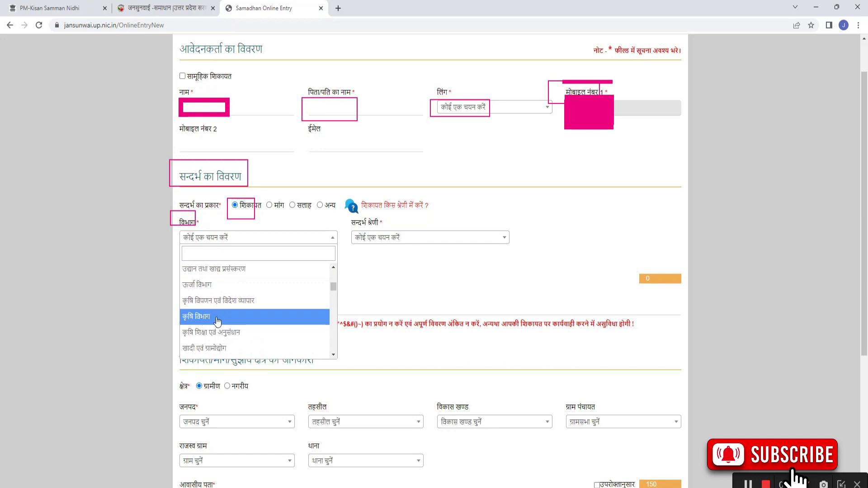
{"action": "left_click", "coordinate": [218, 319]}
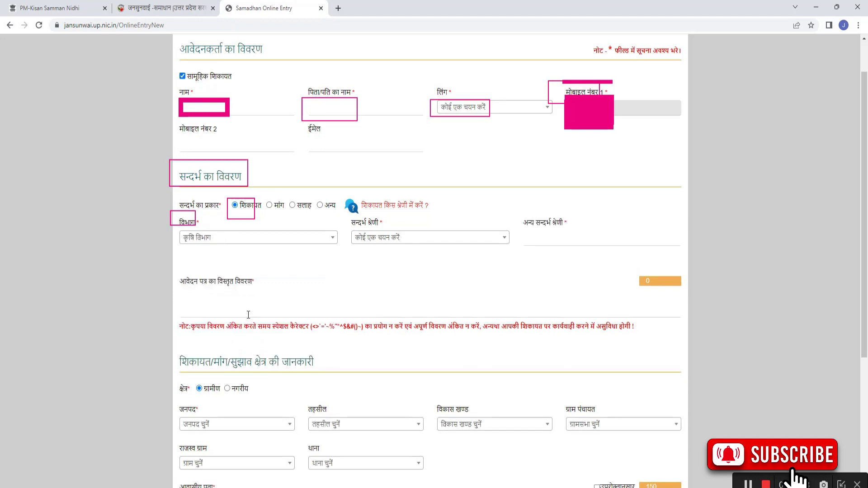
Set the reference category (सन्दर्भ श्रेणी) to प्रधानमंत्री किसान सम्मान निधि योजना से सम्बंधित शिकायत
{"action": "left_click", "coordinate": [378, 241]}
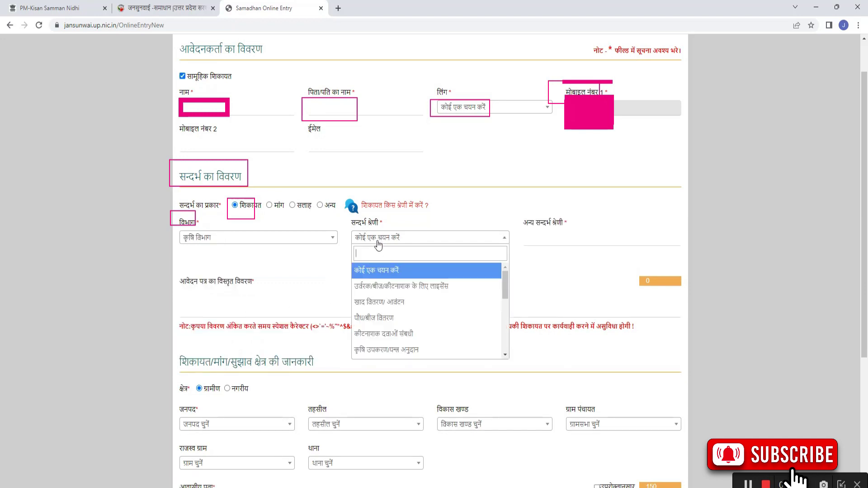
{"action": "scroll", "coordinate": [392, 300], "scroll_direction": "down", "scroll_amount": 1}
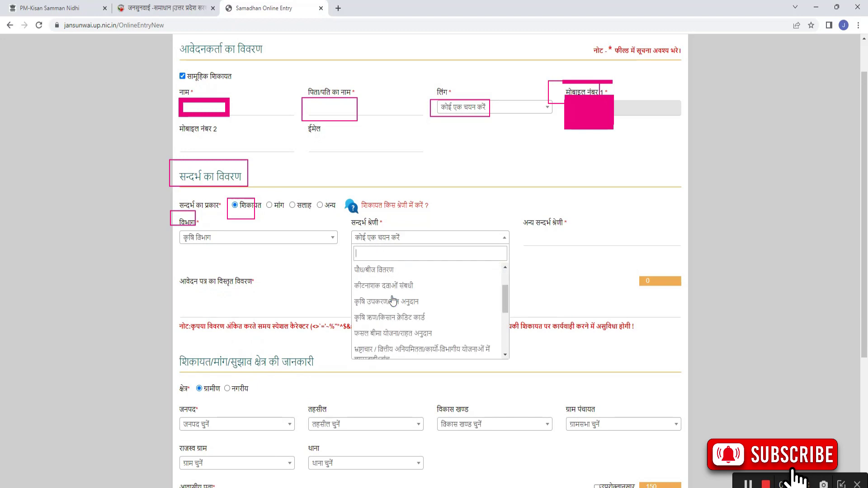
{"action": "scroll", "coordinate": [386, 329], "scroll_direction": "down", "scroll_amount": 1}
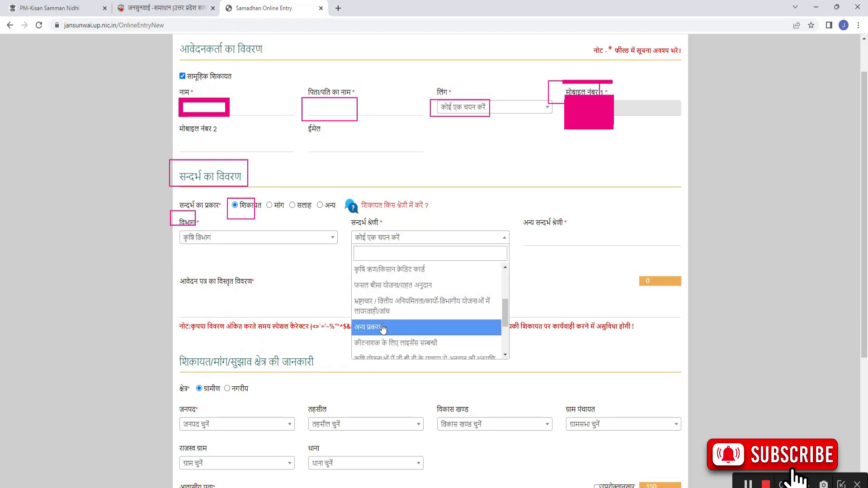
{"action": "scroll", "coordinate": [383, 328], "scroll_direction": "down", "scroll_amount": 1}
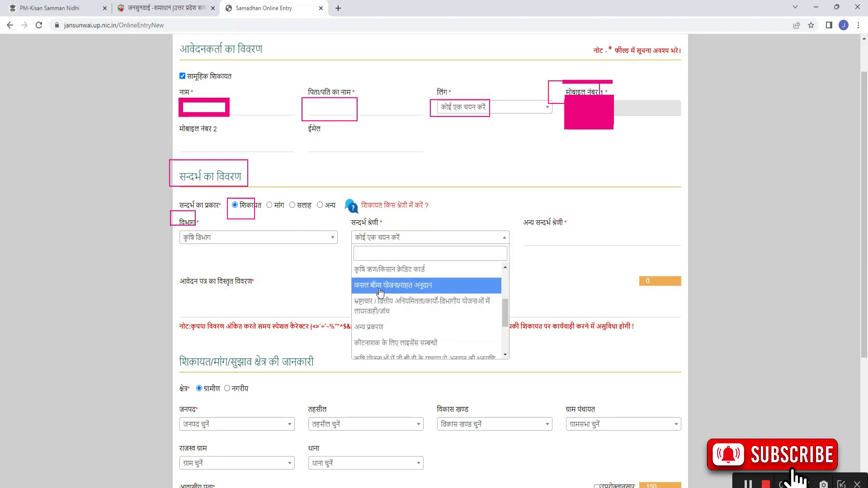
{"action": "scroll", "coordinate": [385, 312], "scroll_direction": "down", "scroll_amount": 1}
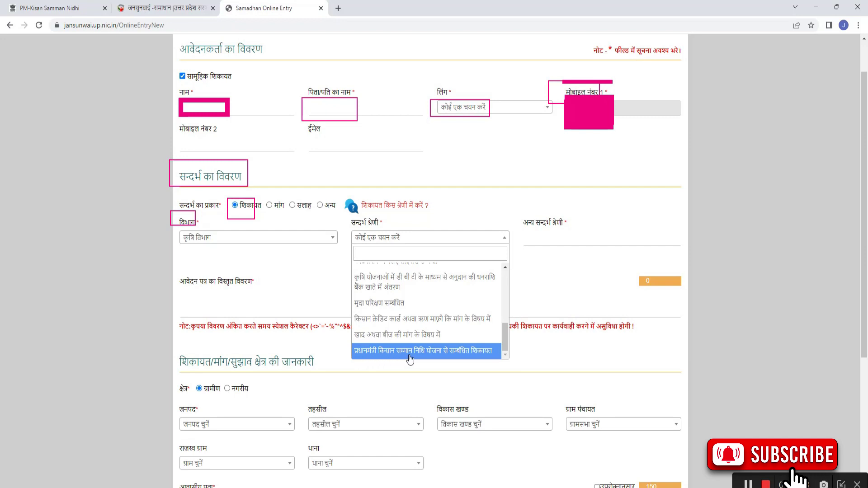
{"action": "left_click", "coordinate": [482, 355]}
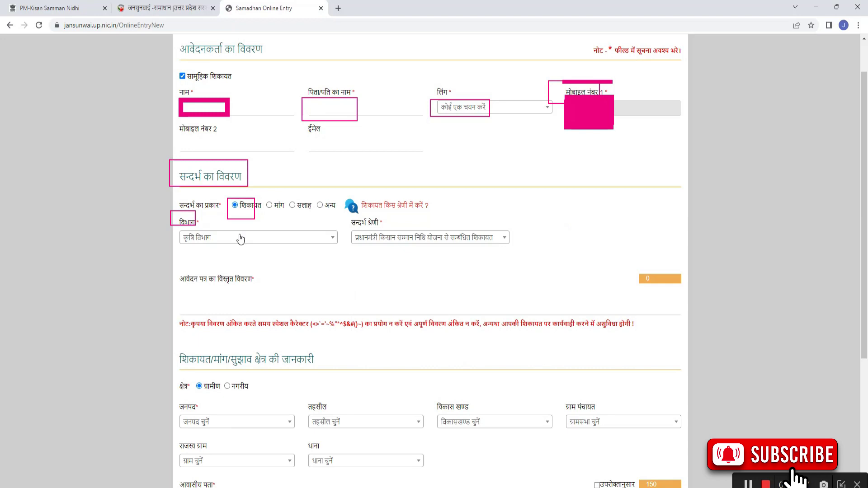
Enter "Approved By State and Taken for Further Process" as the application's detailed description and select that text
{"action": "left_click_drag", "start_coordinate": [180, 274], "coordinate": [263, 284]}
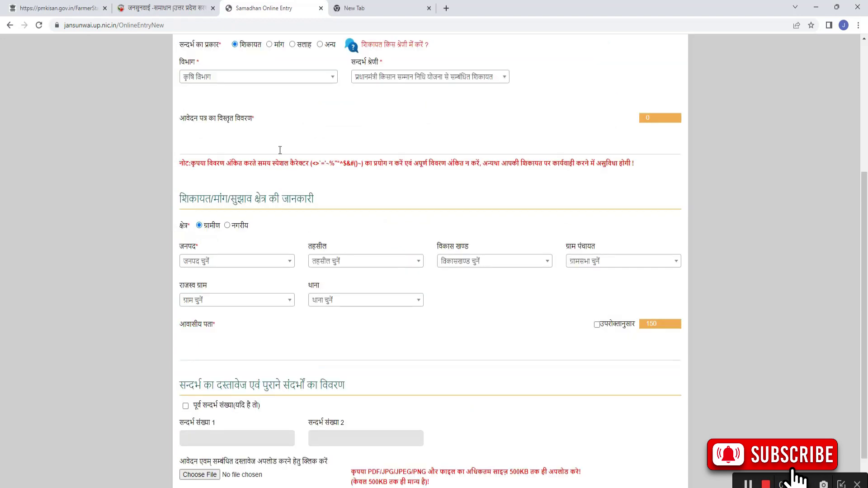
{"action": "left_click_drag", "start_coordinate": [181, 118], "coordinate": [223, 120]}
{"action": "left_click", "coordinate": [229, 160]}
{"action": "type", "text": "Approved By State and Taken for Further Process"}
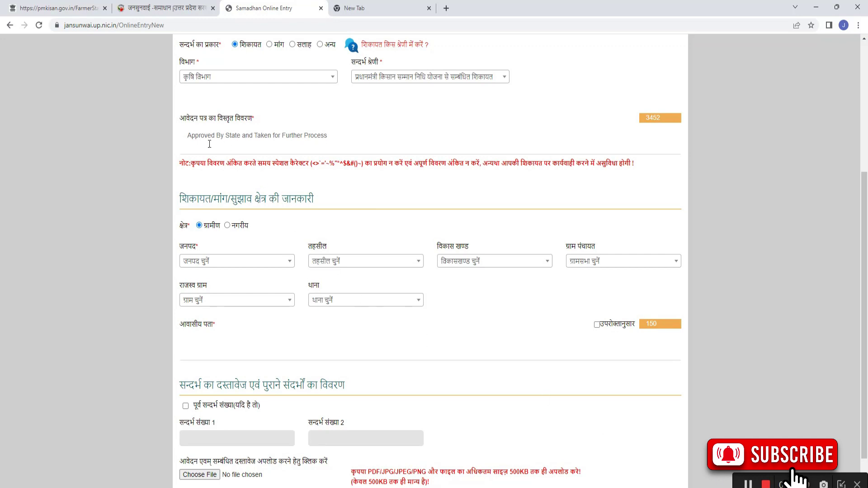
{"action": "left_click_drag", "start_coordinate": [188, 137], "coordinate": [335, 139]}
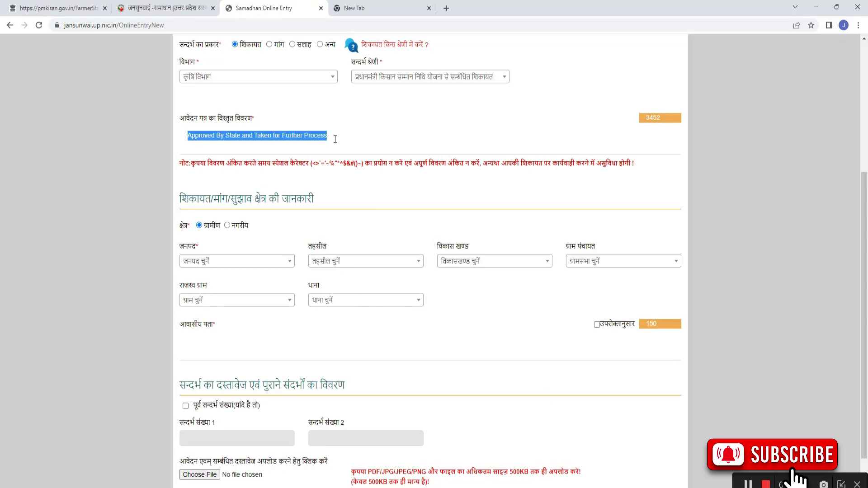
Replace the application's detailed description with "pm kisan pending for approval at sub-district/block level- state"
{"action": "key", "text": "BackSpace"}
{"action": "type", "text": "pm kisan pending for approval at sub-district/block level"}
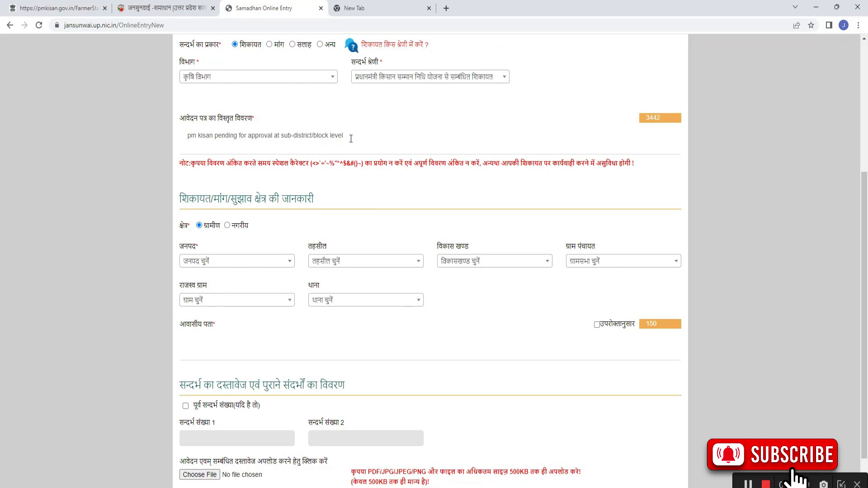
{"action": "type", "text": "- state"}
Choose ग्रामीण as the complaint's area (क्षेत्र)
{"action": "left_click", "coordinate": [200, 226]}
{"action": "double_click", "coordinate": [184, 227]}
{"action": "left_click", "coordinate": [213, 231]}
Examine the complaint area's जनपद, तहसील, विकास खण्ड, ग्राम पंचायत, राजस्व ग्राम and थाना fields without choosing any values
{"action": "scroll", "coordinate": [214, 234], "scroll_direction": "down", "scroll_amount": 1}
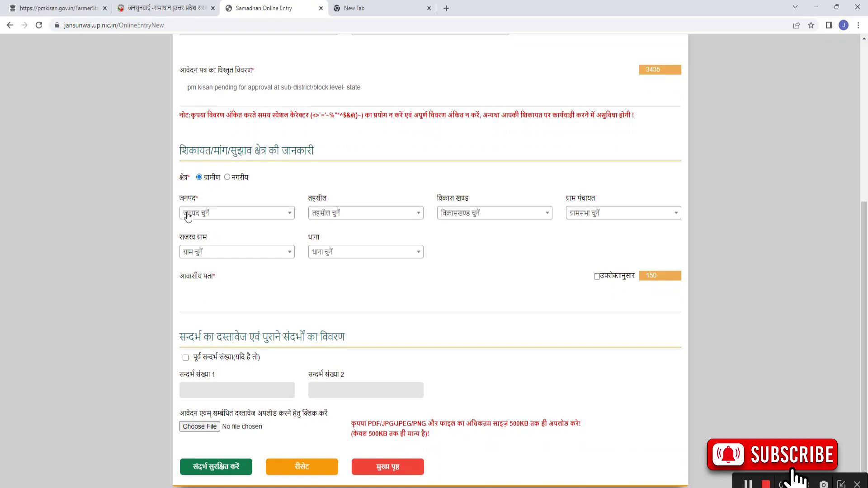
{"action": "left_click", "coordinate": [215, 219]}
{"action": "scroll", "coordinate": [216, 277], "scroll_direction": "down", "scroll_amount": 3}
{"action": "scroll", "coordinate": [216, 276], "scroll_direction": "up", "scroll_amount": 3}
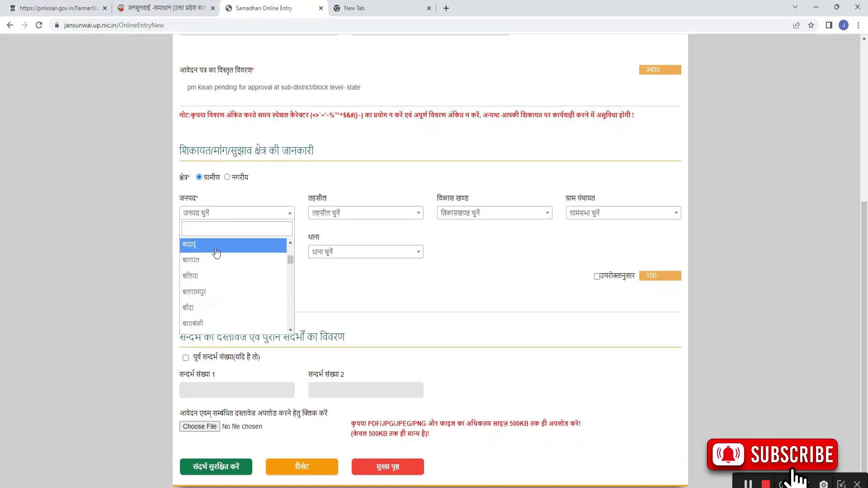
{"action": "left_click", "coordinate": [254, 197]}
{"action": "left_click", "coordinate": [346, 216]}
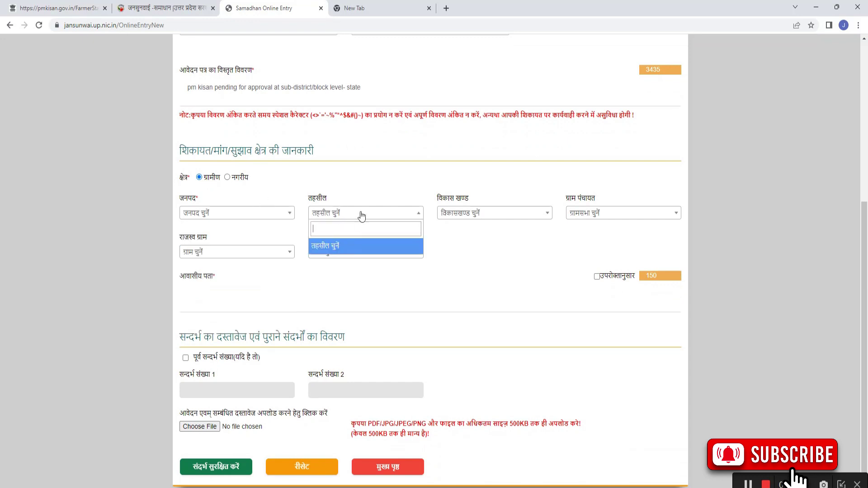
{"action": "left_click", "coordinate": [360, 216]}
{"action": "left_click", "coordinate": [444, 207]}
{"action": "left_click", "coordinate": [440, 199]}
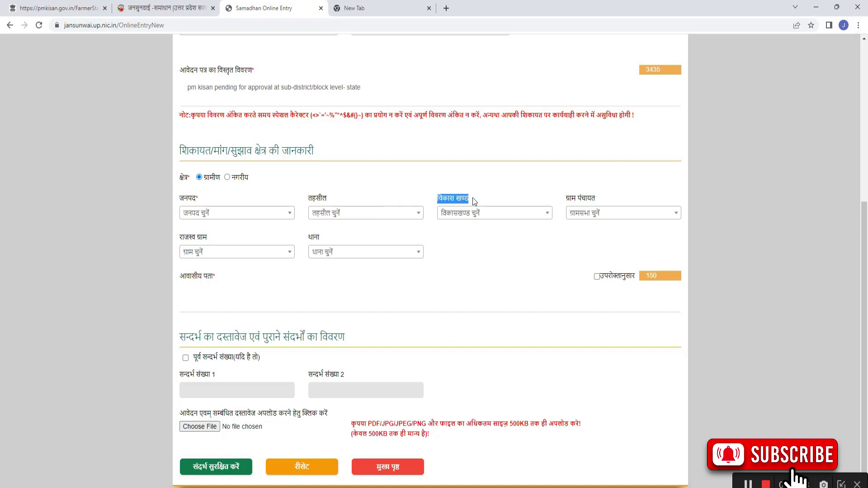
{"action": "left_click", "coordinate": [586, 211]}
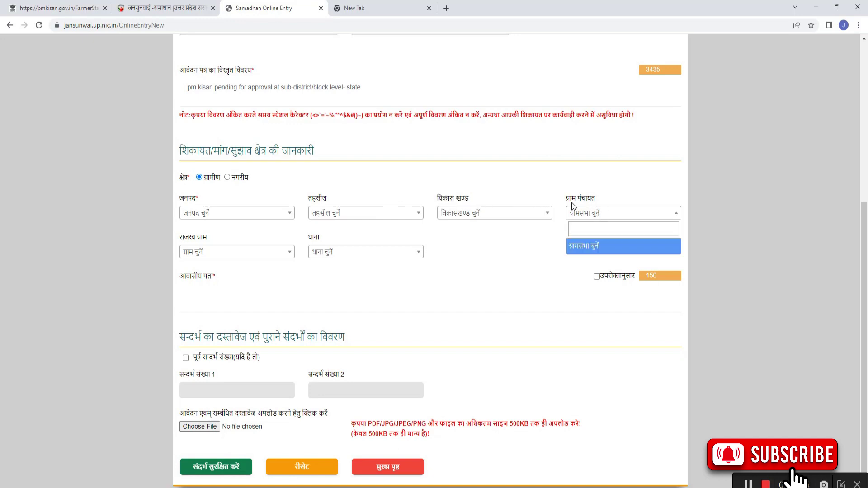
{"action": "left_click", "coordinate": [246, 254]}
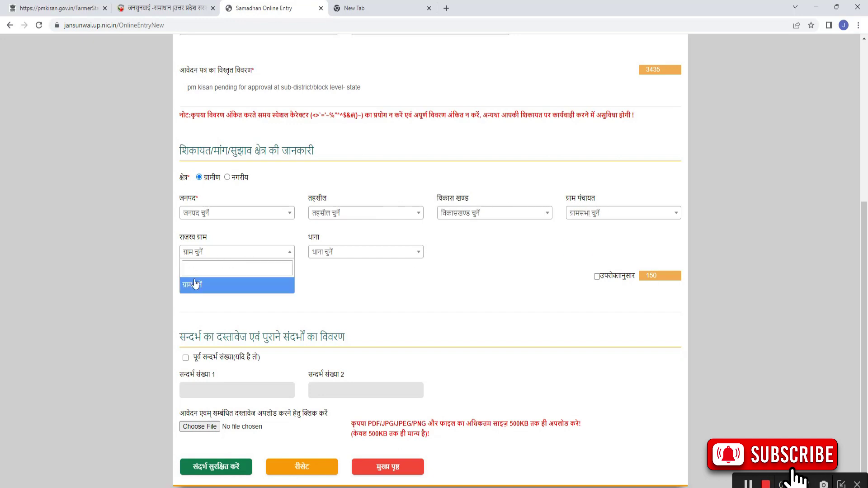
{"action": "left_click", "coordinate": [322, 253]}
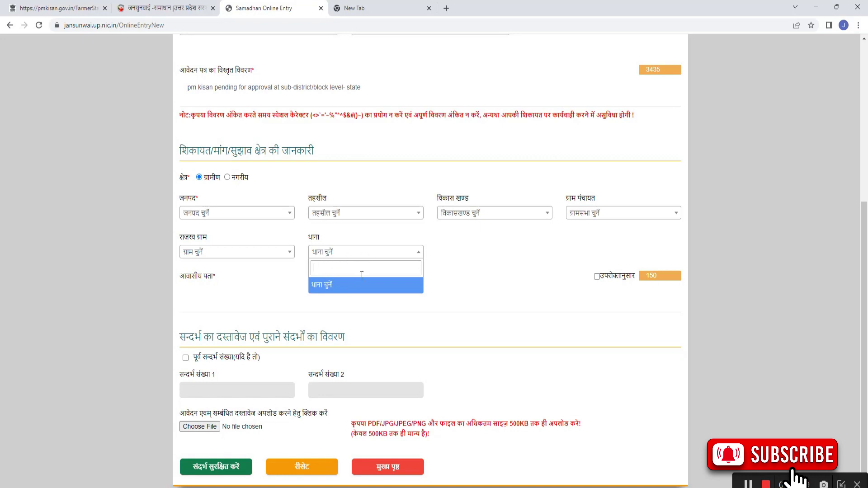
{"action": "left_click", "coordinate": [475, 277]}
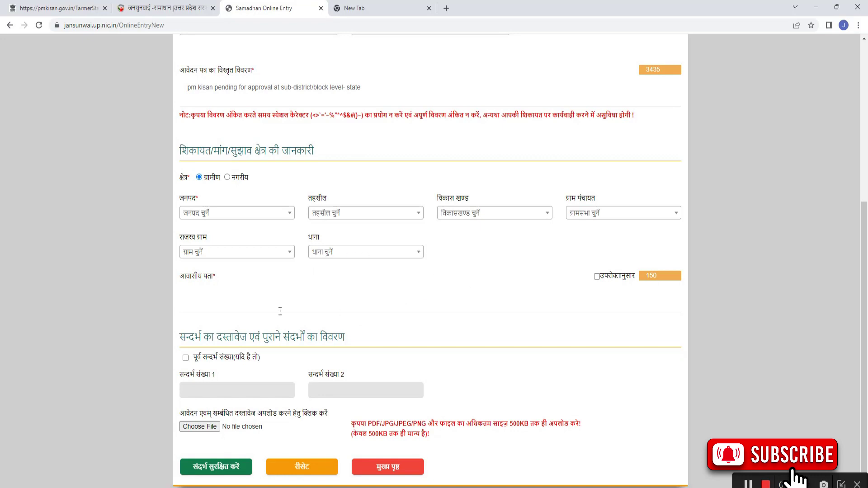